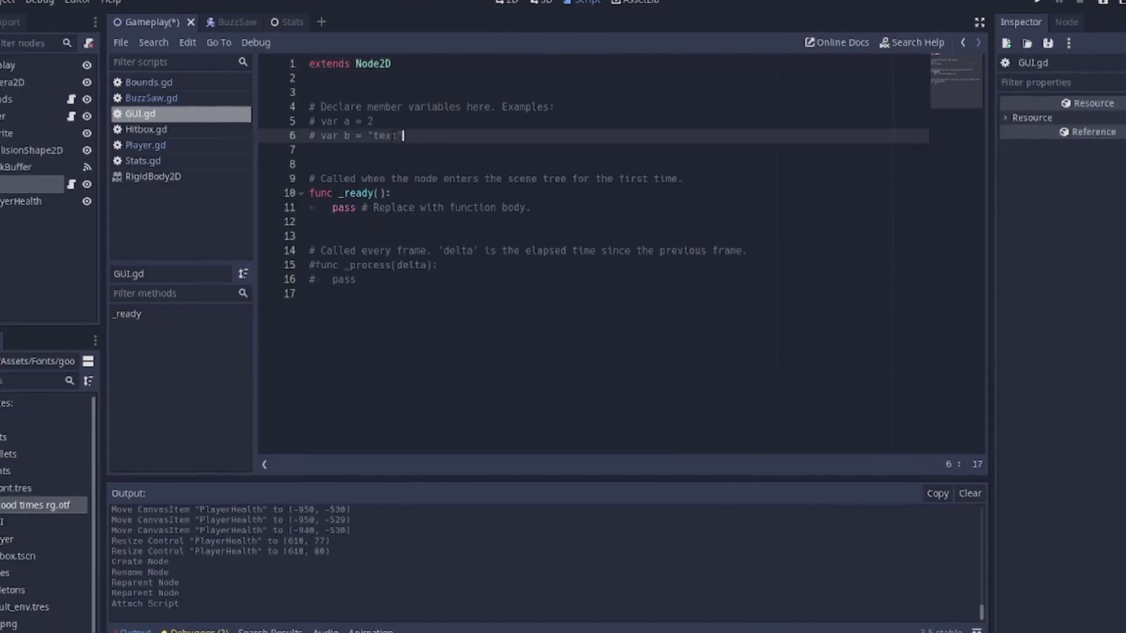
- Add an onready health_label variable and connect the Stats player_hurt signal in GUI.gd
type("onready var health_label := $h")
key("Return")
type("Stats.connect(\"player_hurt\")")
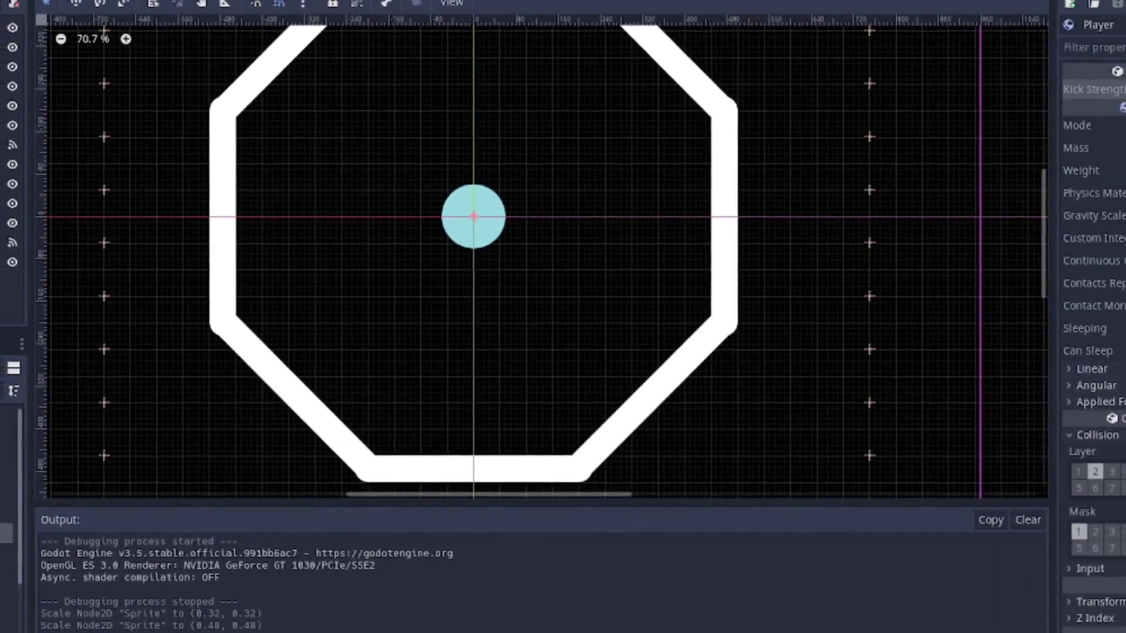
- Run the project to test the player inside the octagonal arena
key("F5")
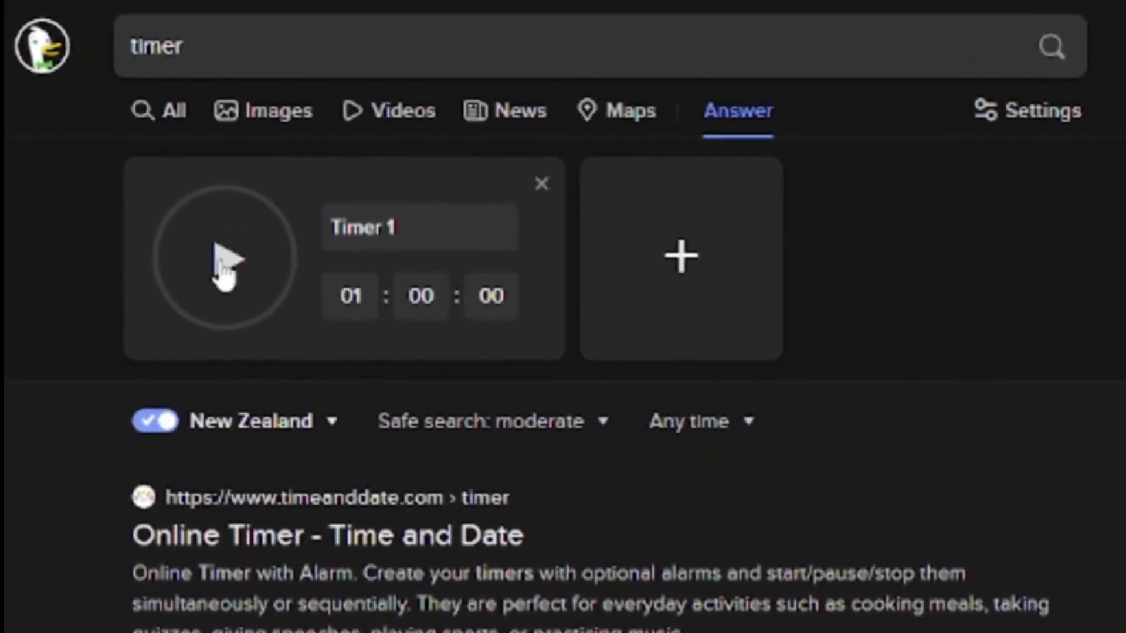
- Start a one-hour countdown with the online timer in the web browser
left_click(224, 262)
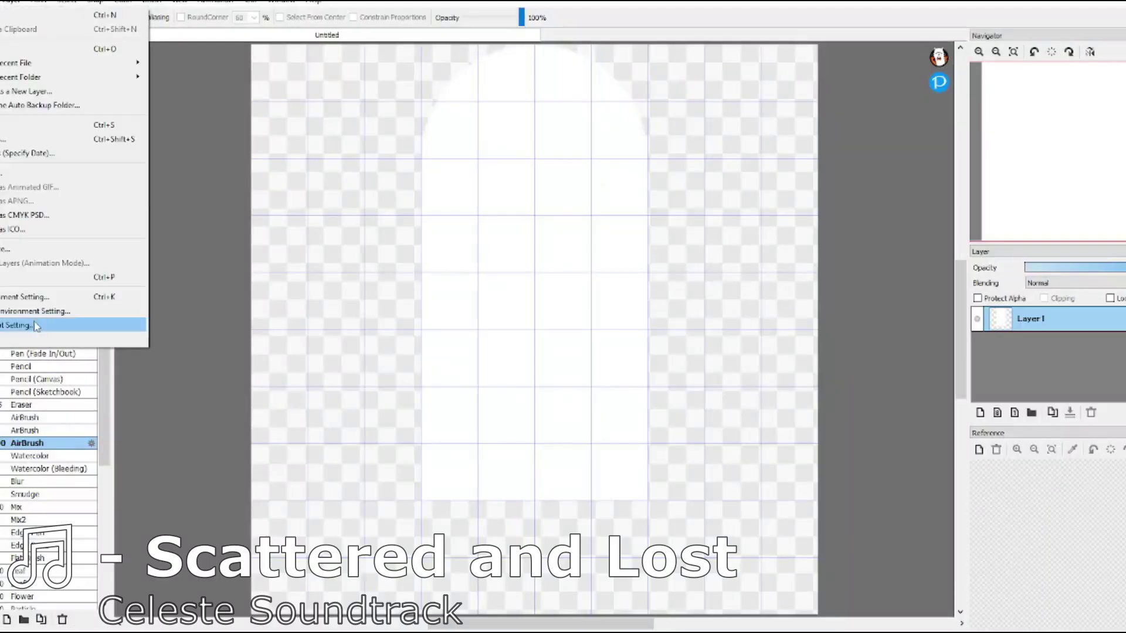
- Open the shortcut settings in the paint program and browse the Select and Animation command groups
left_click(34, 327)
left_click(435, 204)
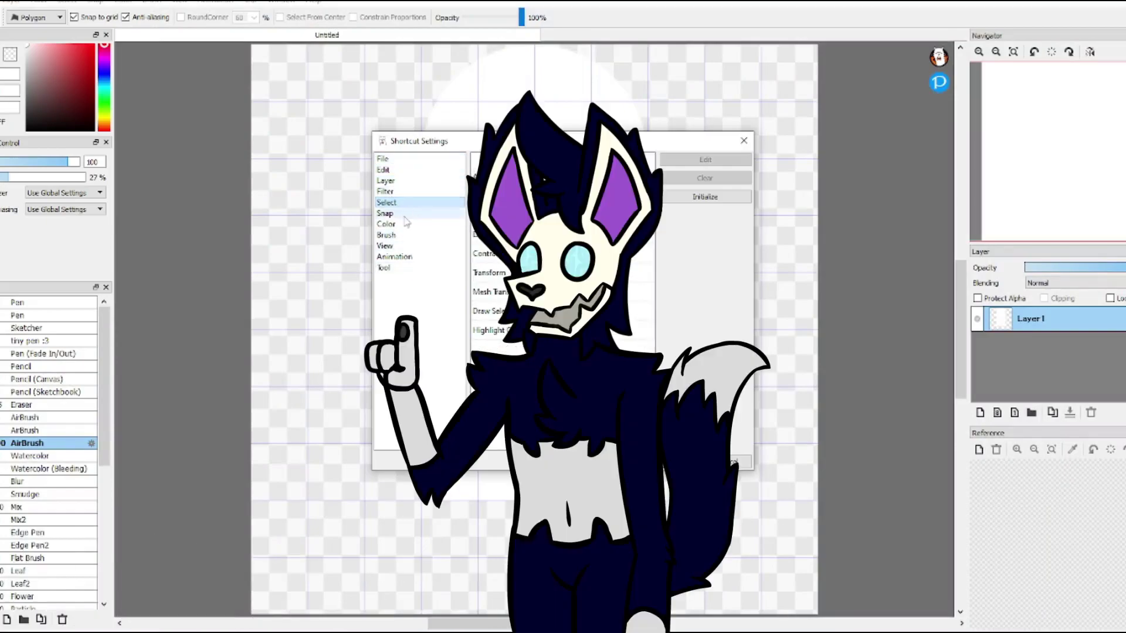
left_click(394, 256)
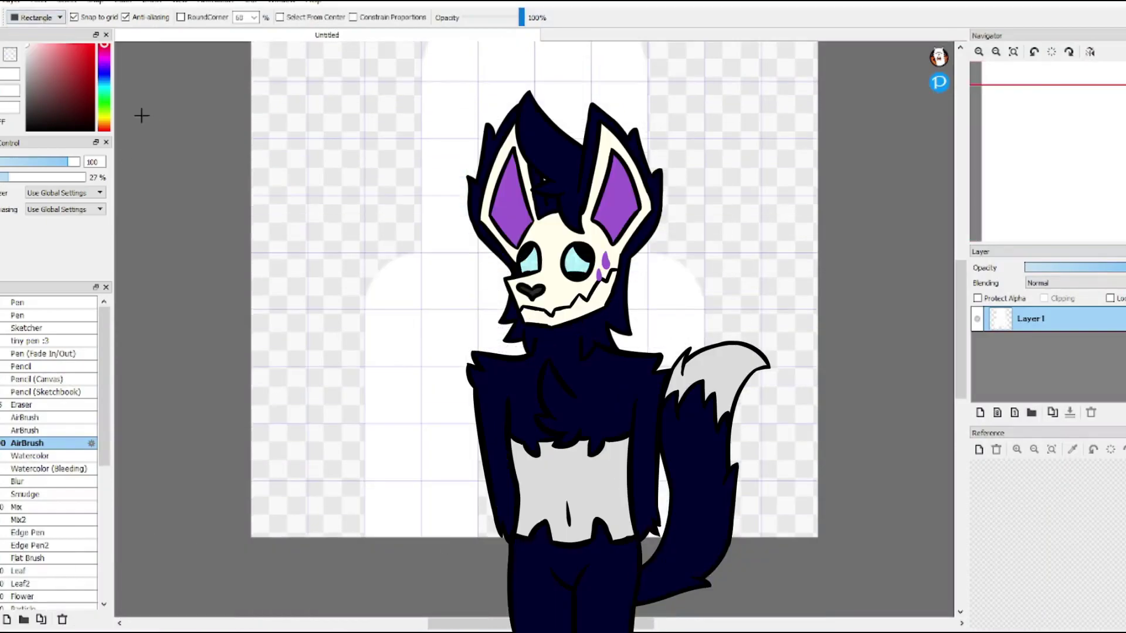
key("m")
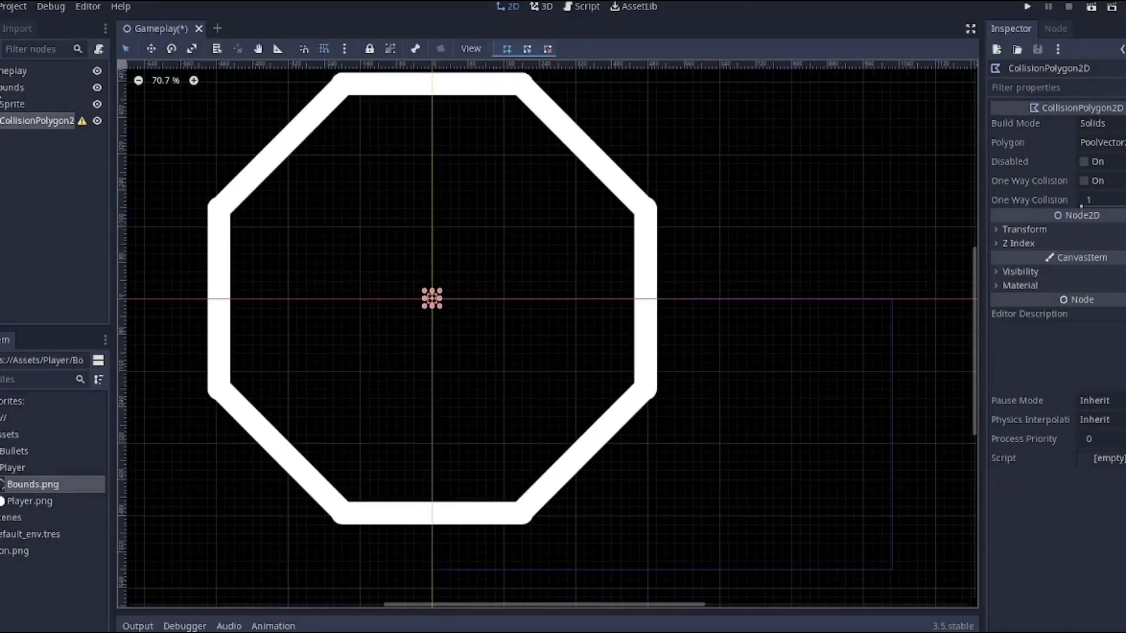
scroll(332, 252, "up", 1)
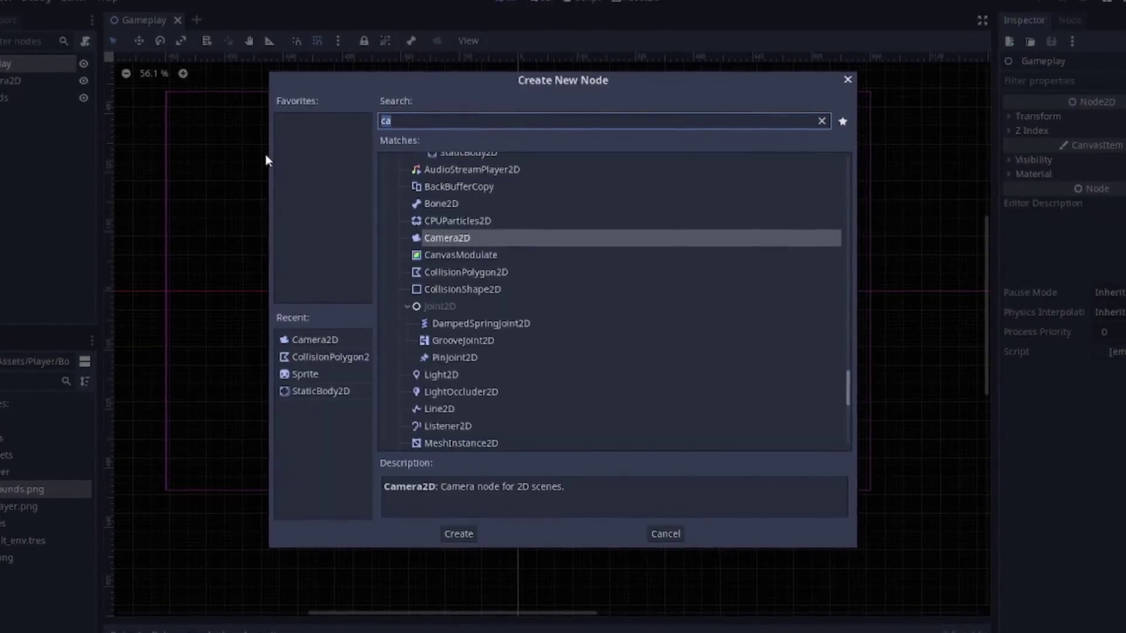
- Add a RigidBody2D node to the Gameplay scene and rename it Player
type("rigid")
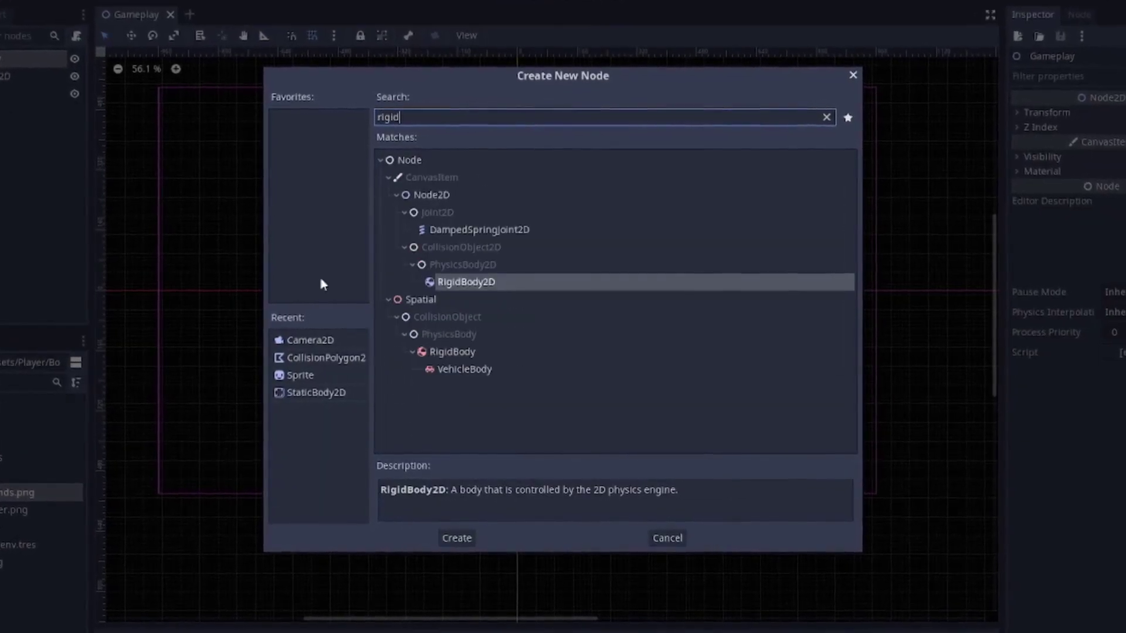
left_click(457, 536)
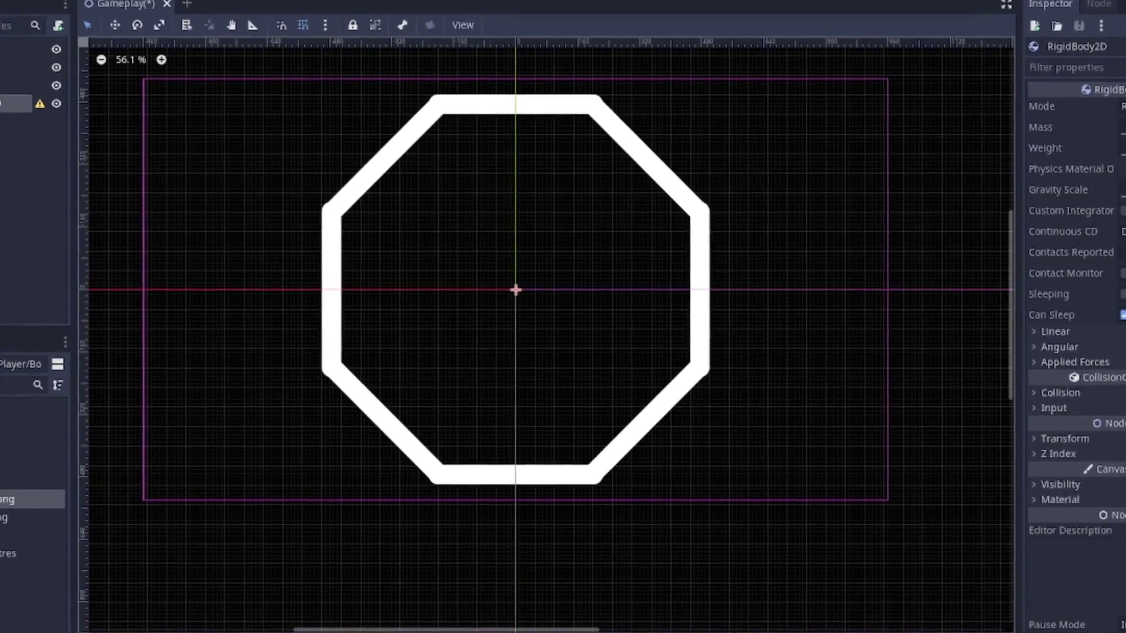
key("F2")
type("Player")
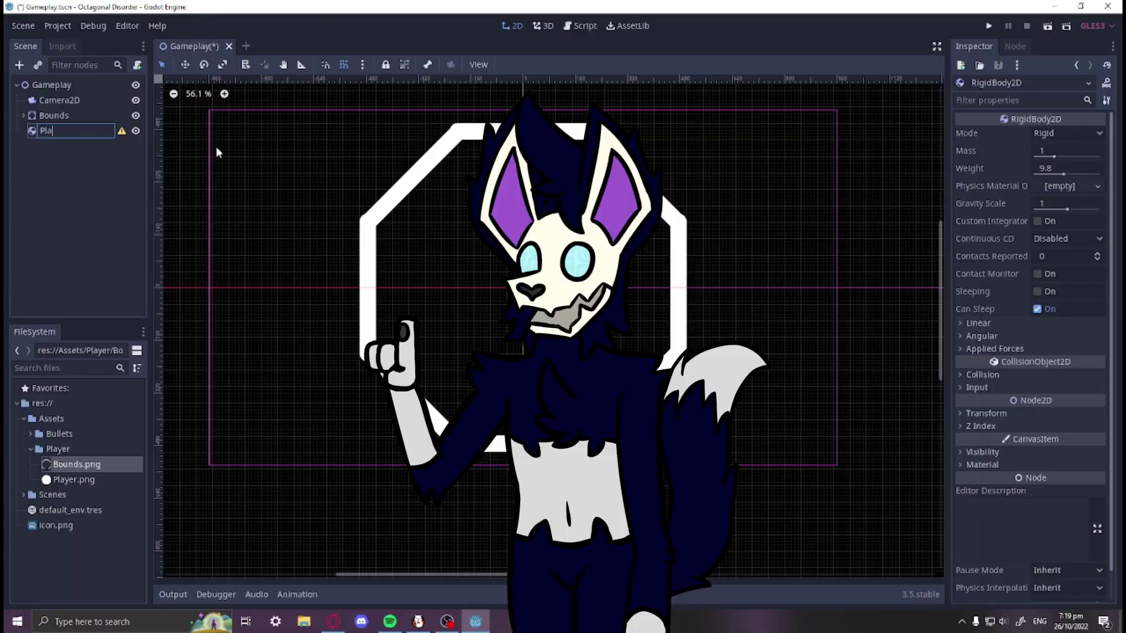
key("Return")
- Enlarge the BuzzSaw's circular collision shape to cover the sawblade's outer ring
scroll(1008, 297, "down", 1)
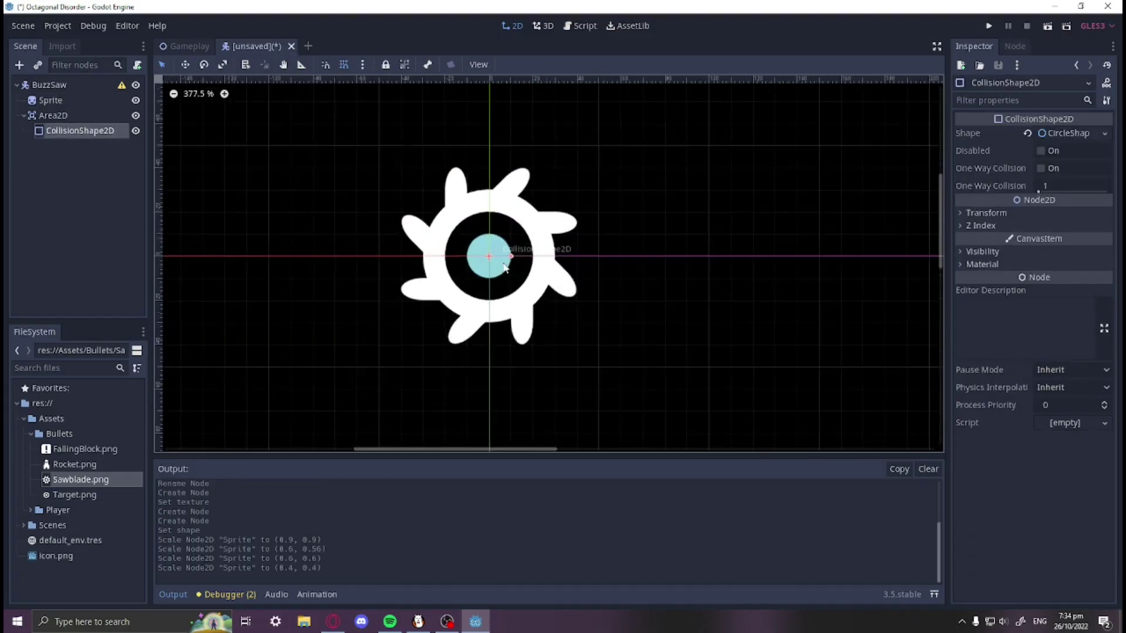
left_click_drag(508, 267, 556, 258)
- Rename the BuzzSaw's Area2D node as Hitbox and save the scene
double_click(53, 115)
type("Hitbox")
key("Return")
key("ctrl+s")
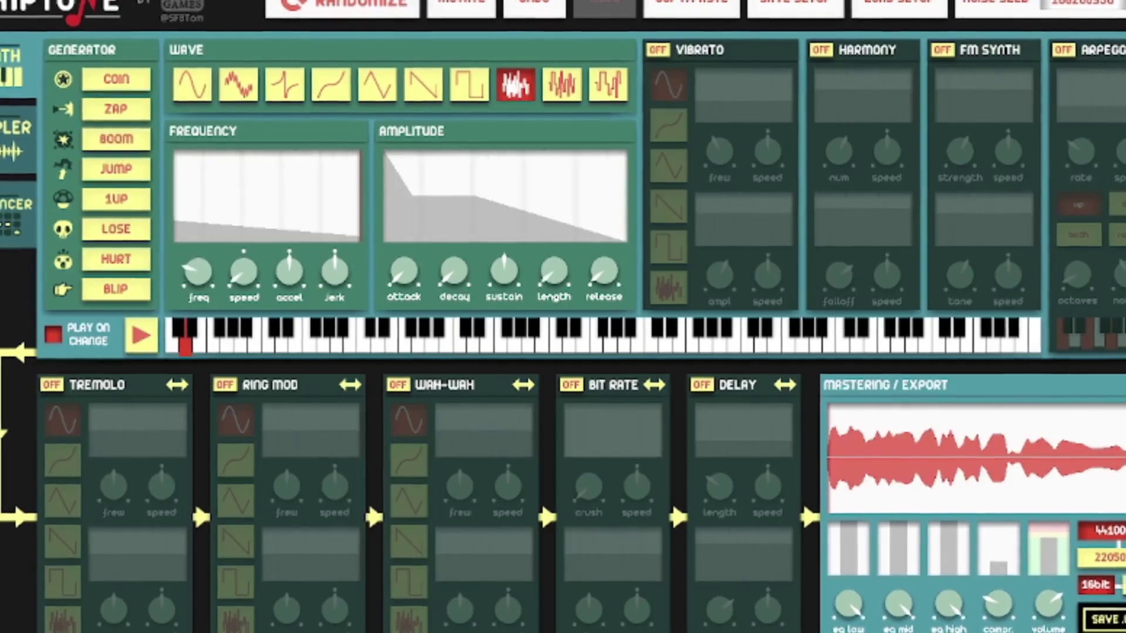
- In ChipTone, enable the Bit Rate and Ring Mod effects and save the sound as a WAV file
left_click(575, 385)
left_click(230, 385)
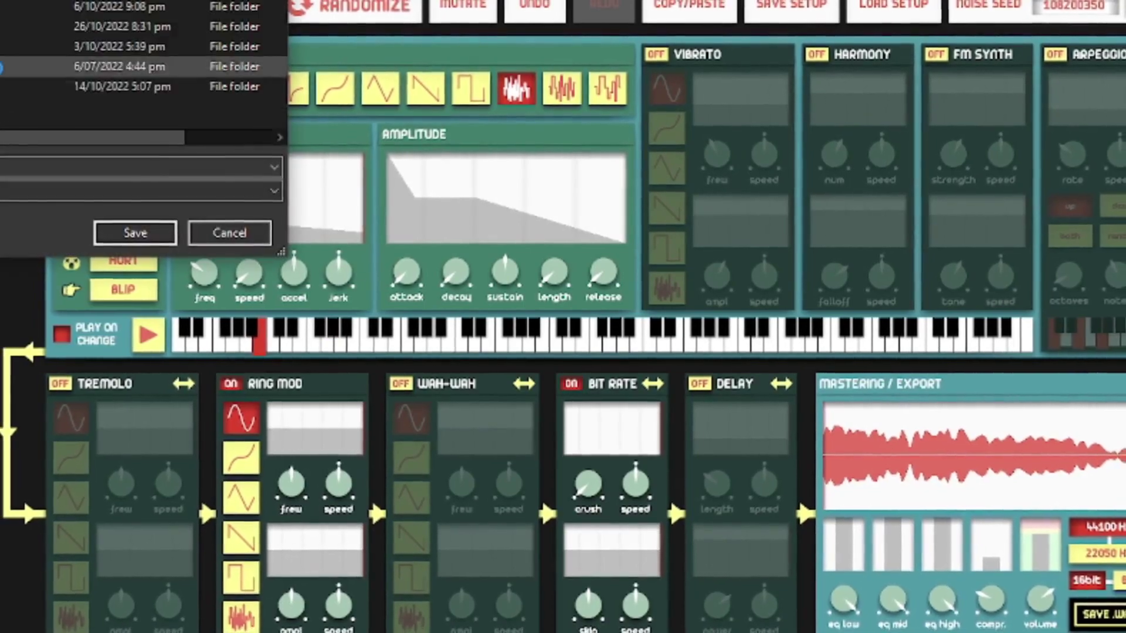
left_click(124, 233)
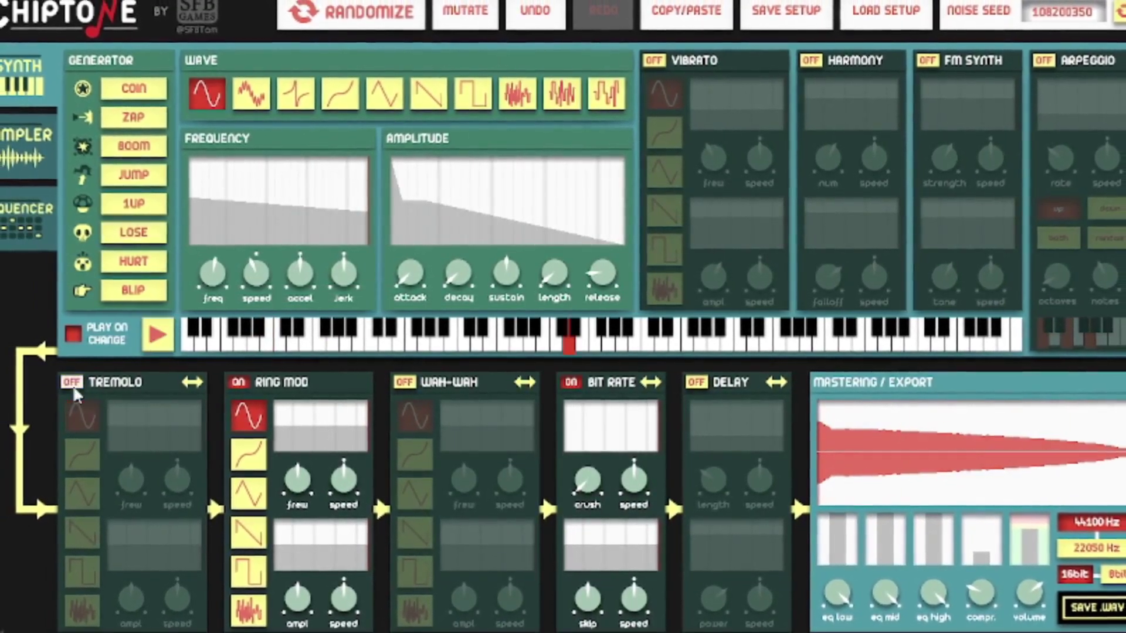
- Enable the Tremolo and Wah-Wah effects for the sine-wave sound
left_click(71, 382)
left_click(404, 382)
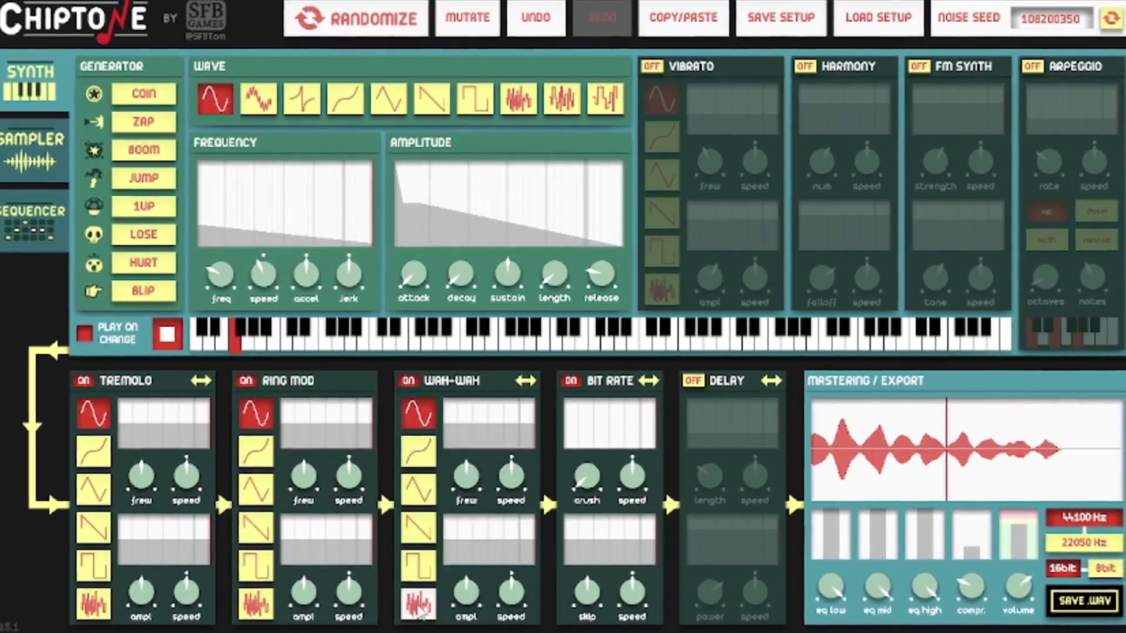
- Toggle Wah-Wah off, and choose a noise waveform for Ring Mod and a triangle main wave
left_click(408, 381)
left_click(255, 604)
left_click(388, 98)
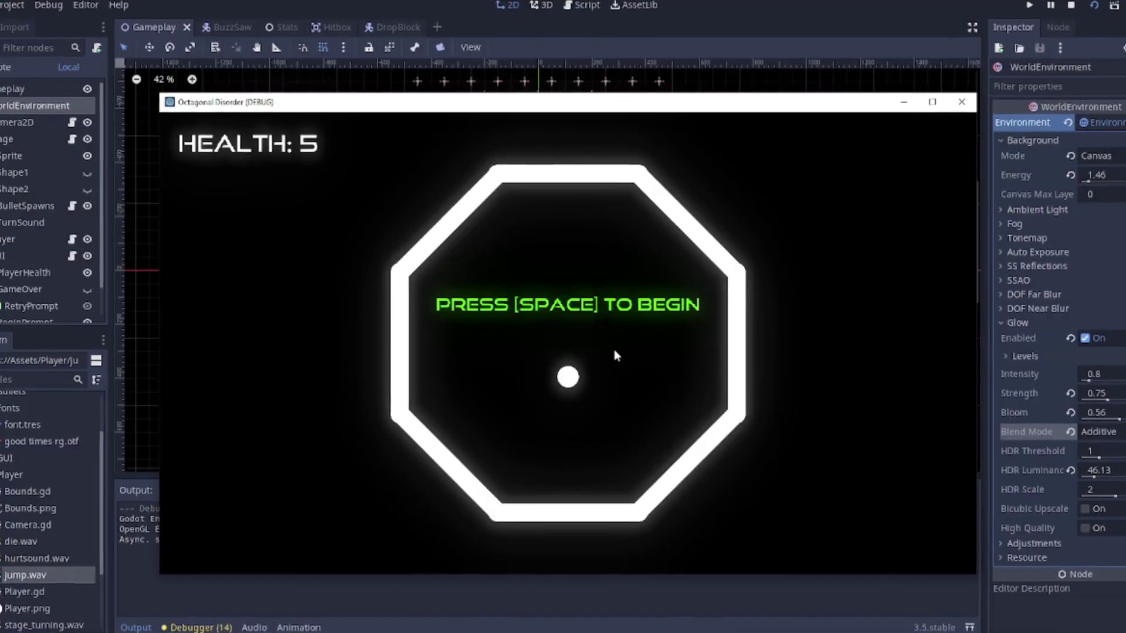
- Begin a round in the running Octagonal Disorder game and playtest the player ball's jumps among the sawblades and blocks
key("space")
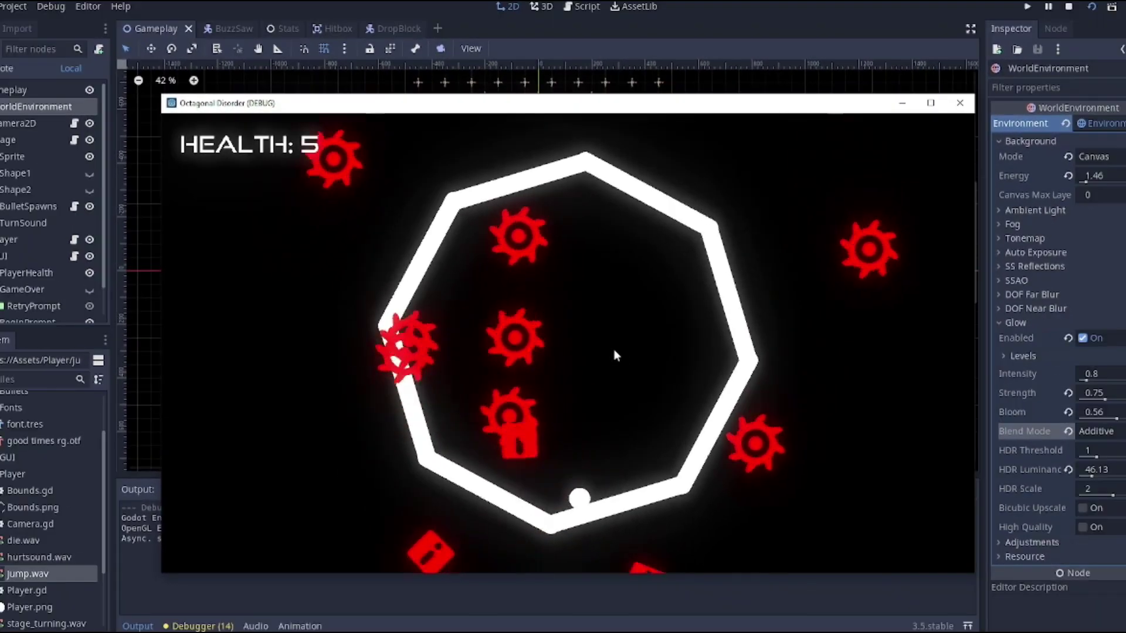
key("space")
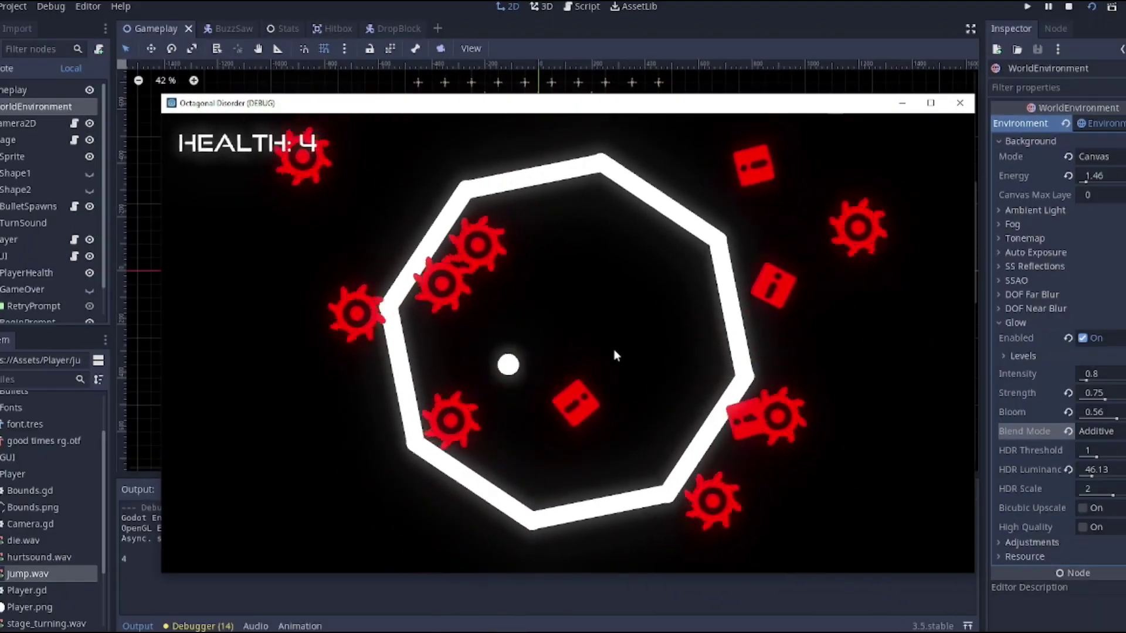
key("space")
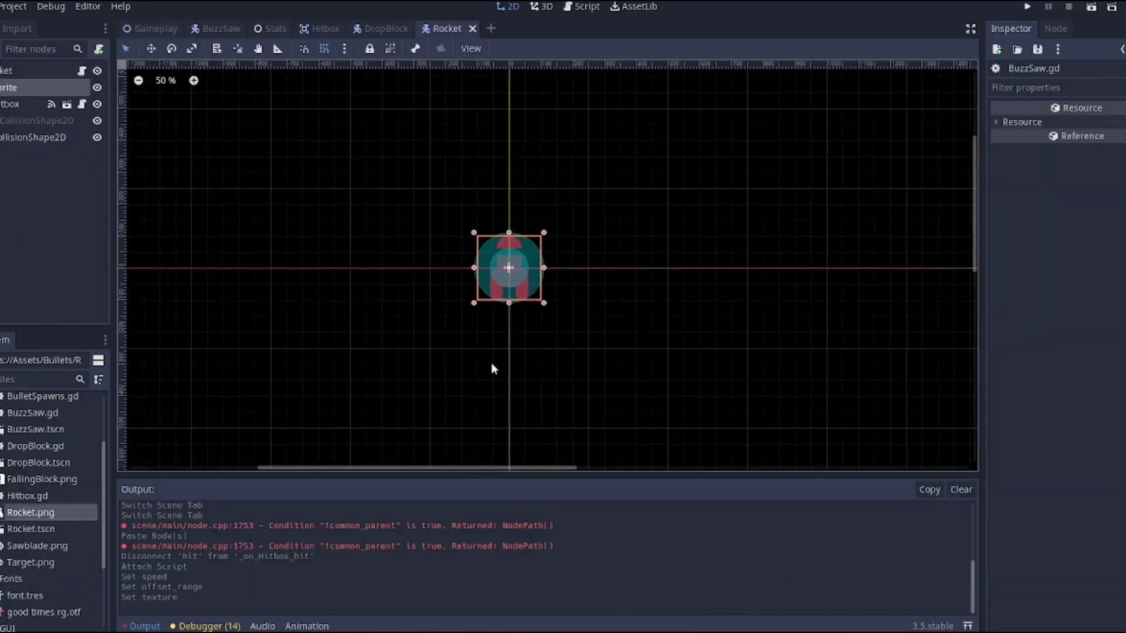
- Select the inherited CollisionShape2D under the Rocket's Hitbox and choose a new shape type for its Shape property
left_click(26, 121)
scroll(526, 300, "up", 4)
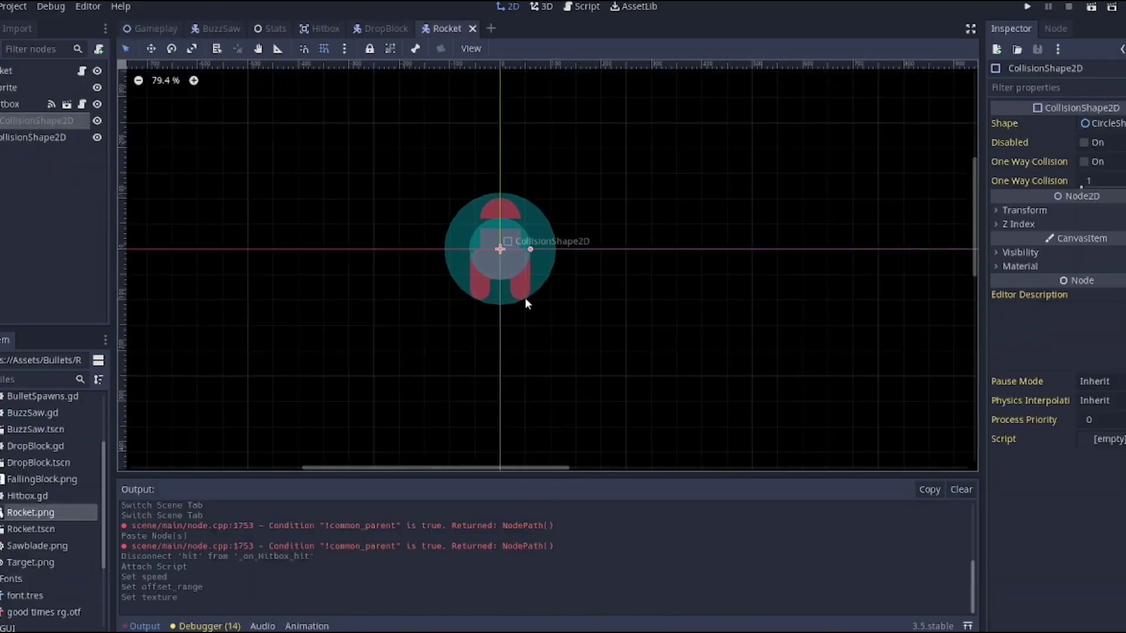
right_click(27, 121)
left_click(1040, 115)
left_click(1106, 122)
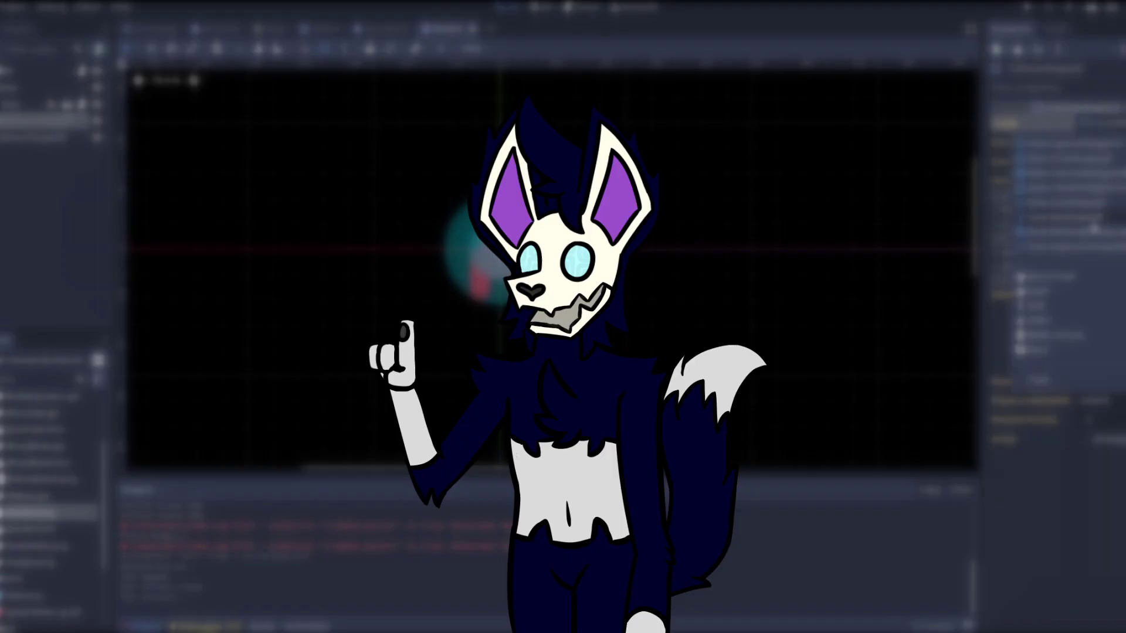
left_click(1048, 150)
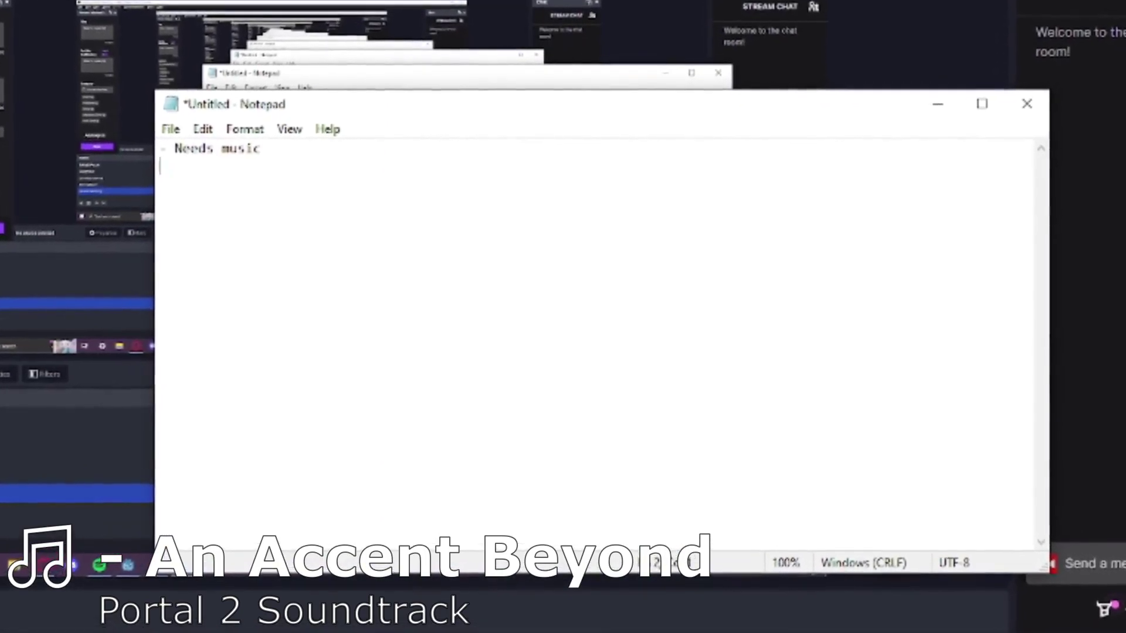
- Add the item "Needs backdrop" to the to-do list in Notepad
key("Return")
type("Needs backdrop")
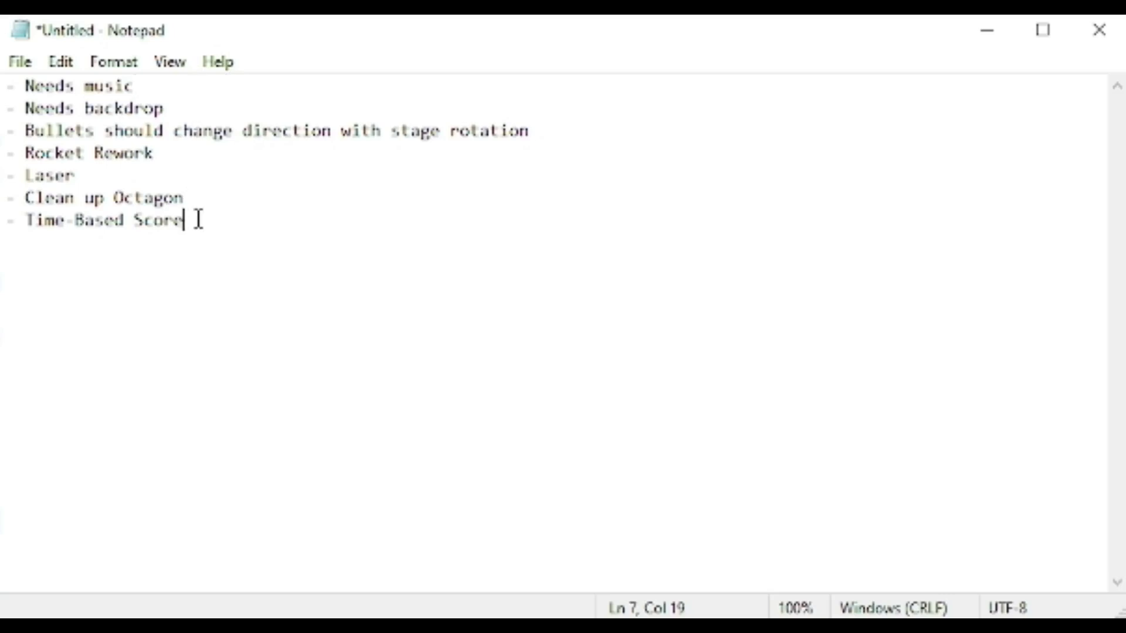
- Delete the "Time-Based Score" line from the to-do list
key("shift+Up")
key("shift+Home")
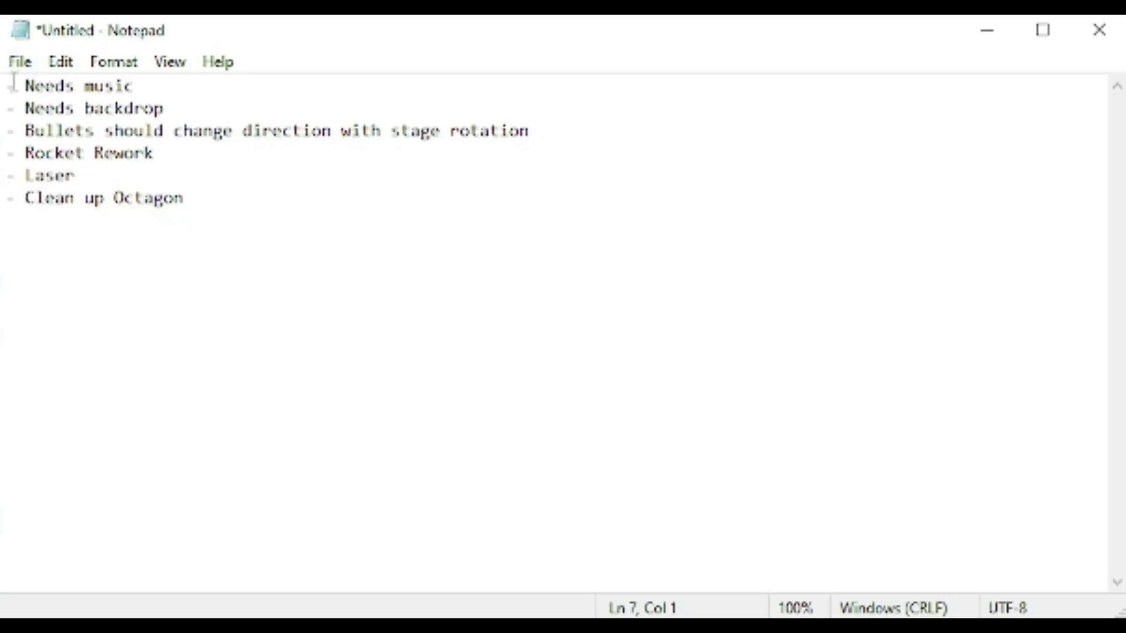
key("Return")
key("Return")
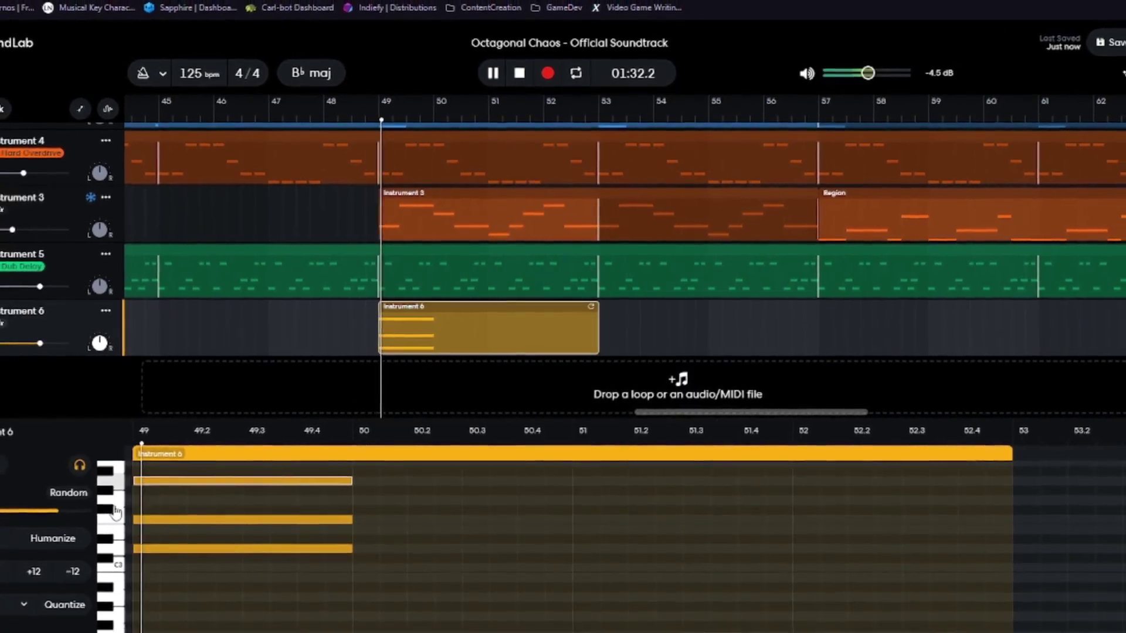
- In the online music studio, preview the soundtrack and add two notes at bar 50 of the Instrument 6 region
key("space")
key("space")
left_click(370, 526)
left_click(374, 493)
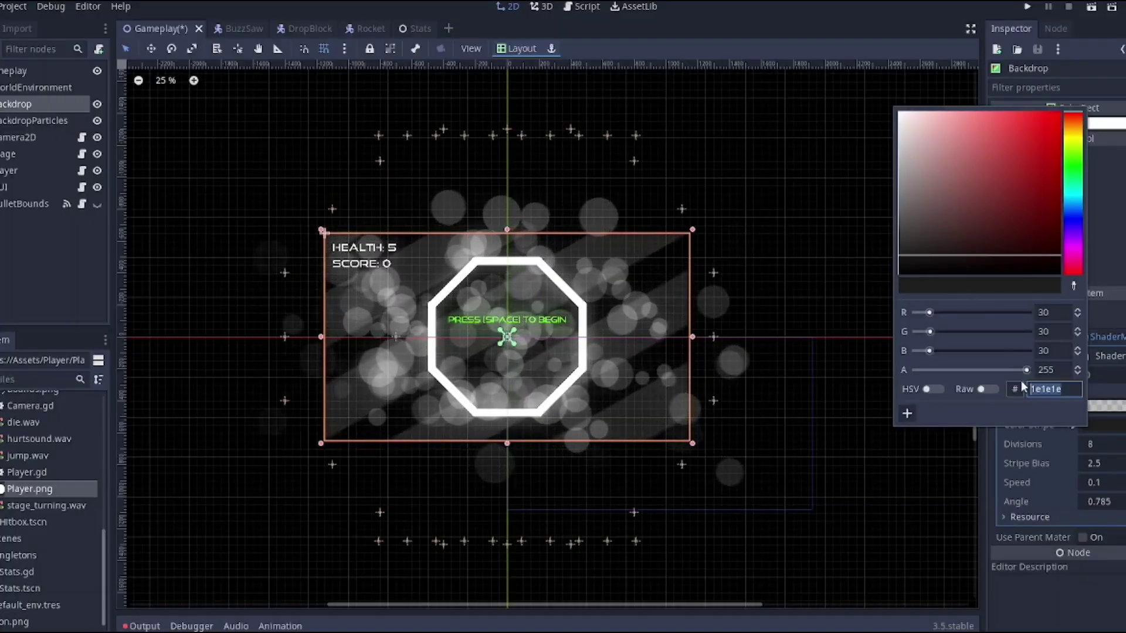
- In Godot, adjust the alpha of the Backdrop's colour and close the colour picker
left_click_drag(970, 374, 941, 377)
left_click(880, 409)
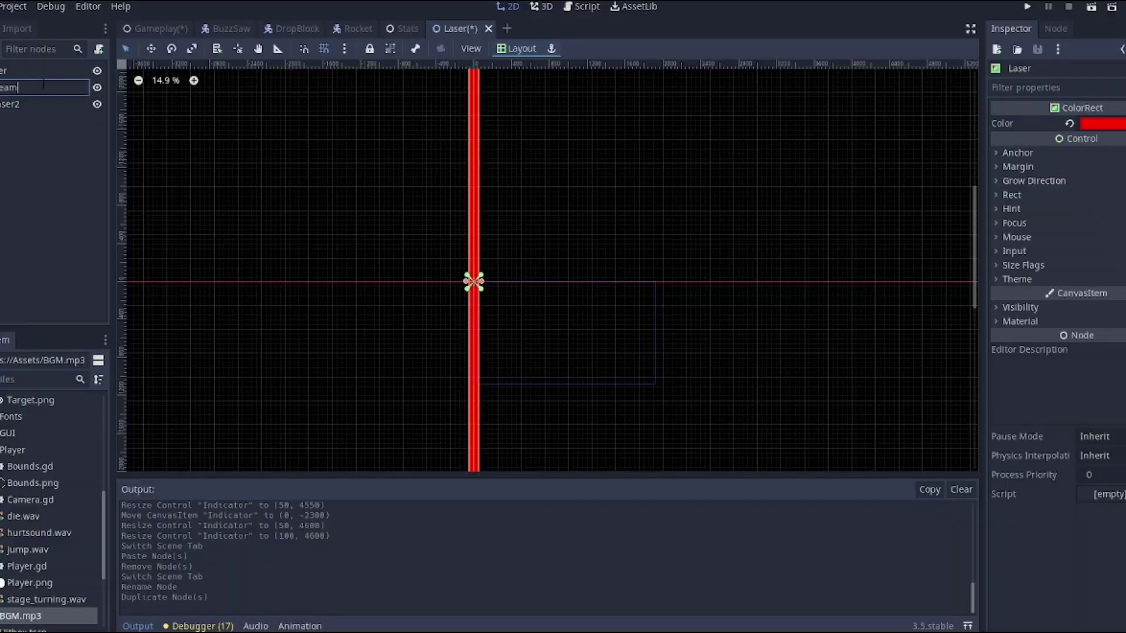
- Rename the Laser2 node in the Laser scene as Indicator
double_click(33, 100)
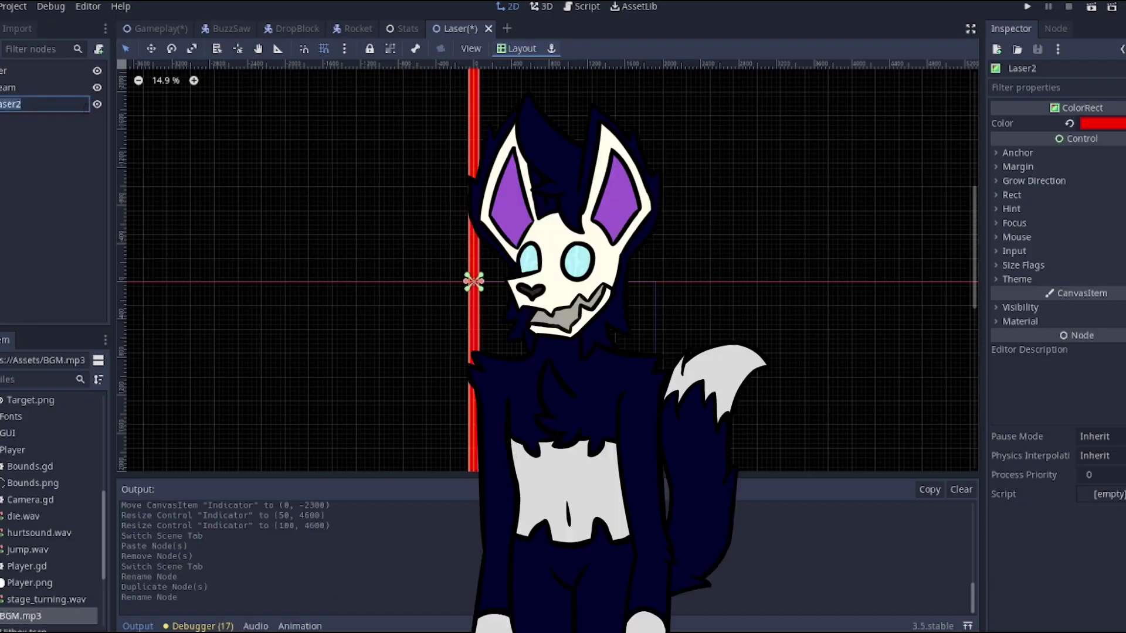
type("Midicator")
key("Return")
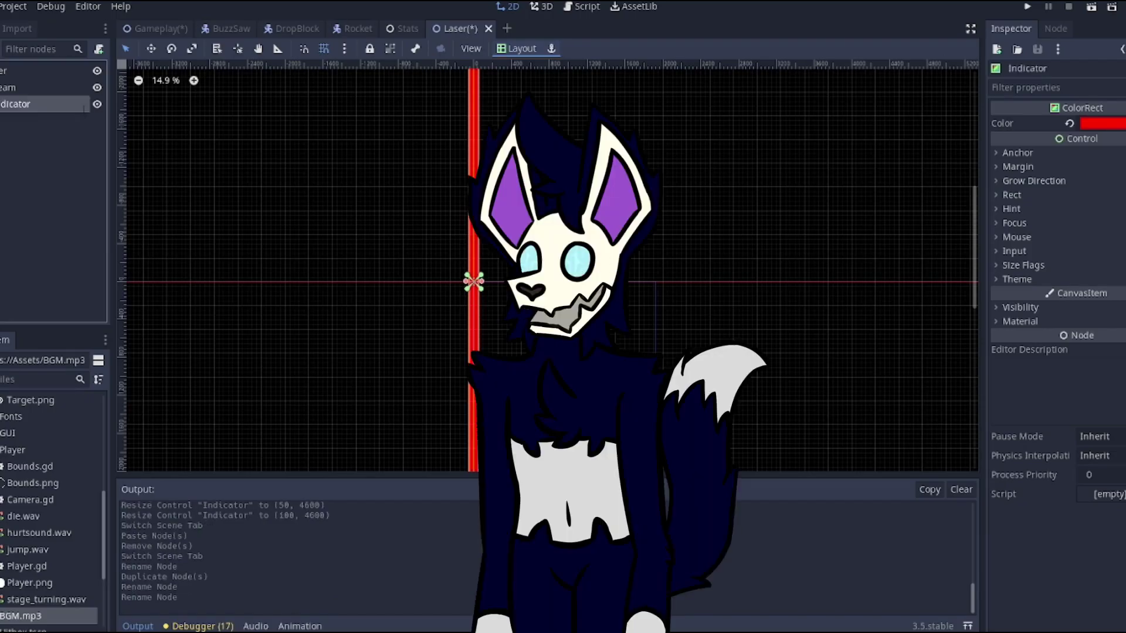